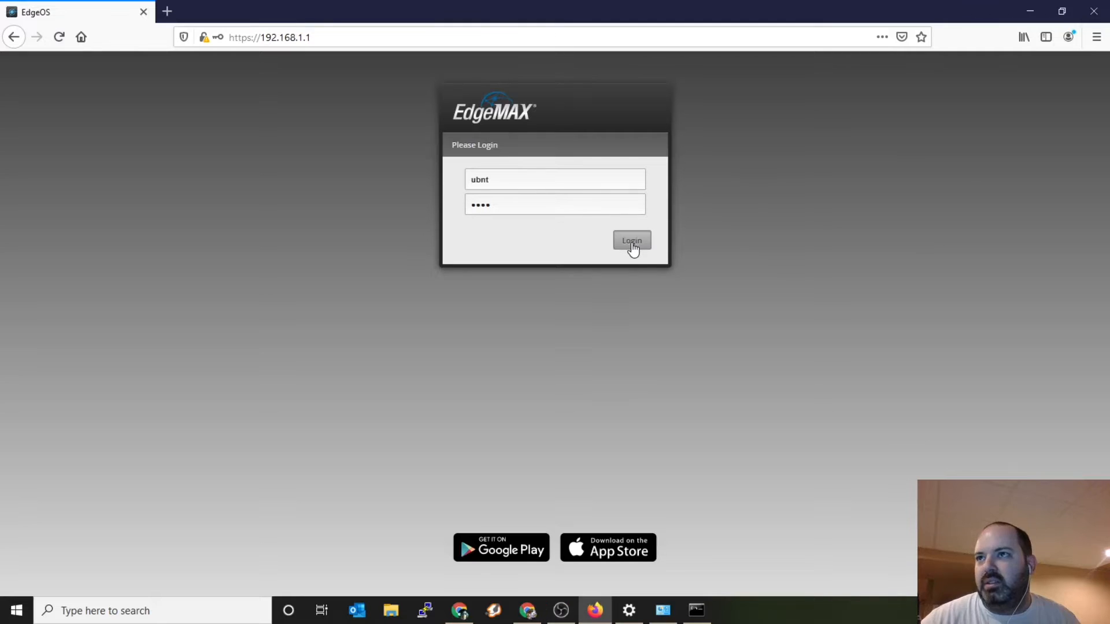
# Step: Decline the Basic Setup prompt and open the Load Balancing setup wizard
pyautogui.click(378, 167)
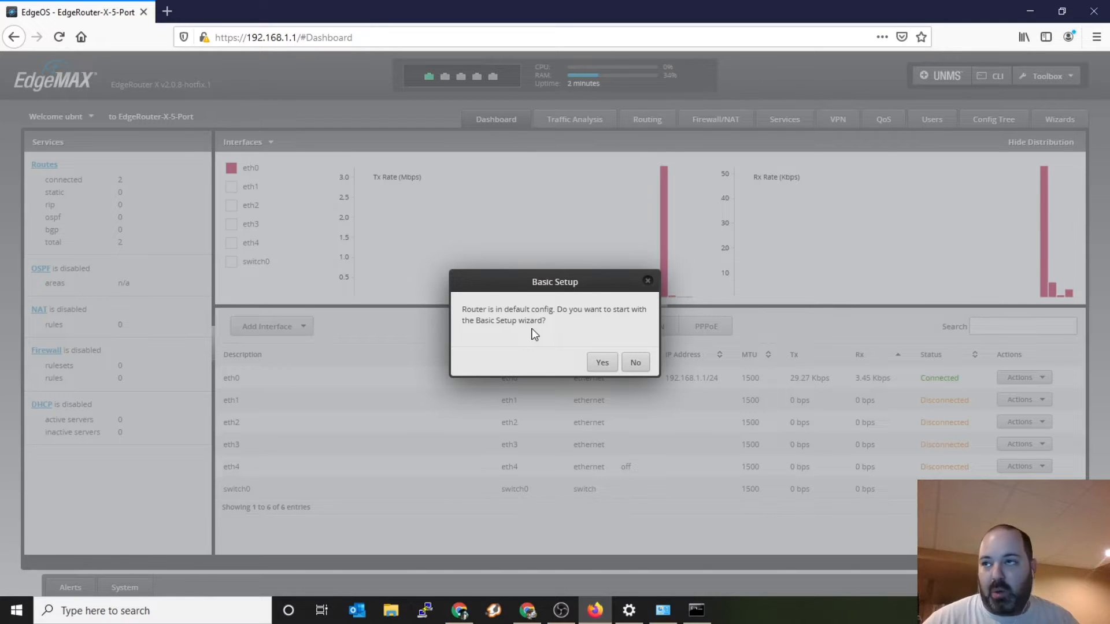
pyautogui.click(636, 364)
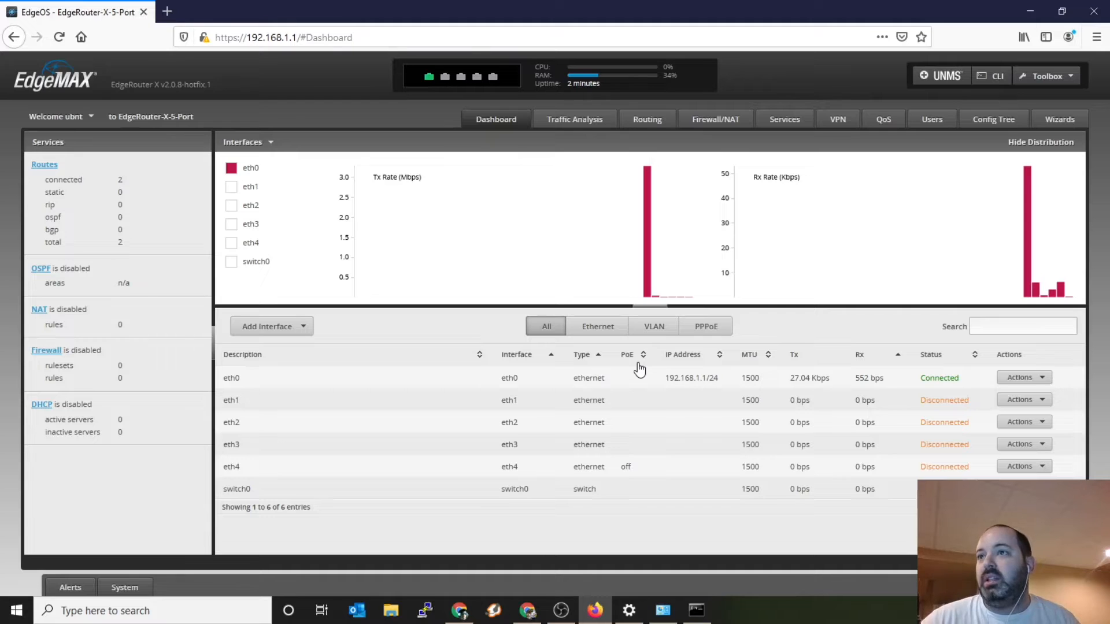
pyautogui.click(1048, 122)
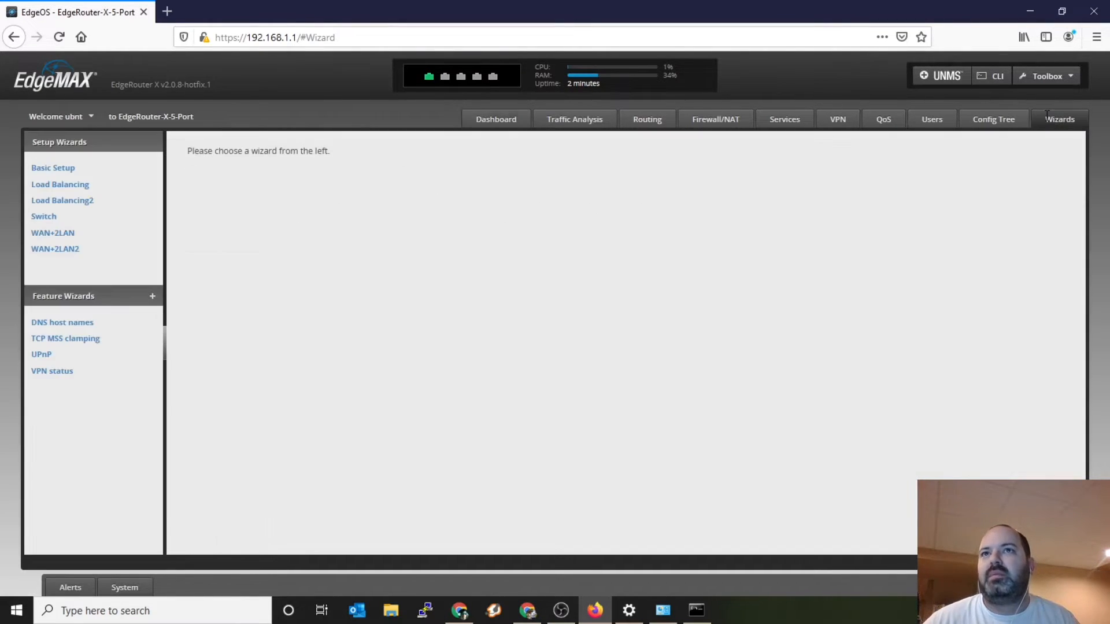
pyautogui.click(47, 185)
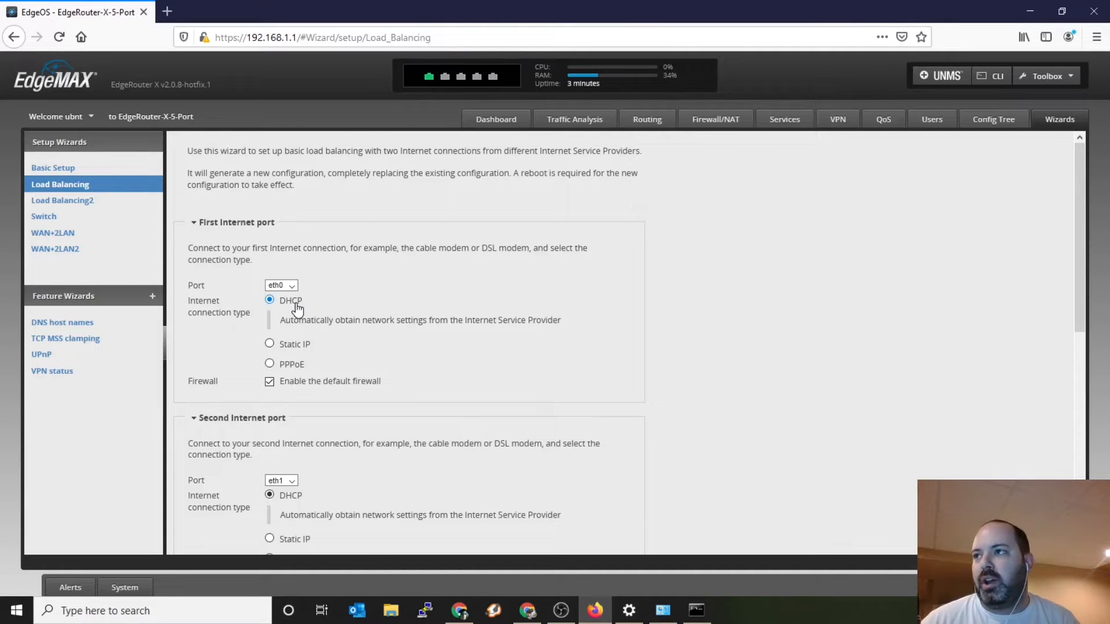
# Step: Set the second Internet port (eth1) to failover only, used if the other interface fails
pyautogui.scroll(-1, 311, 315)
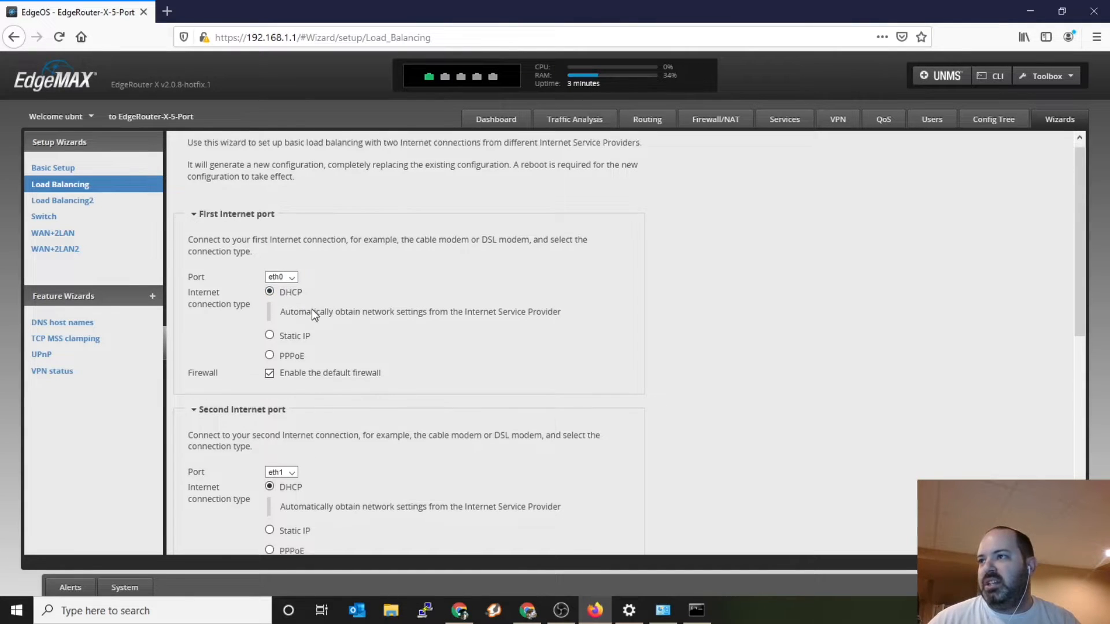
pyautogui.scroll(-2, 311, 312)
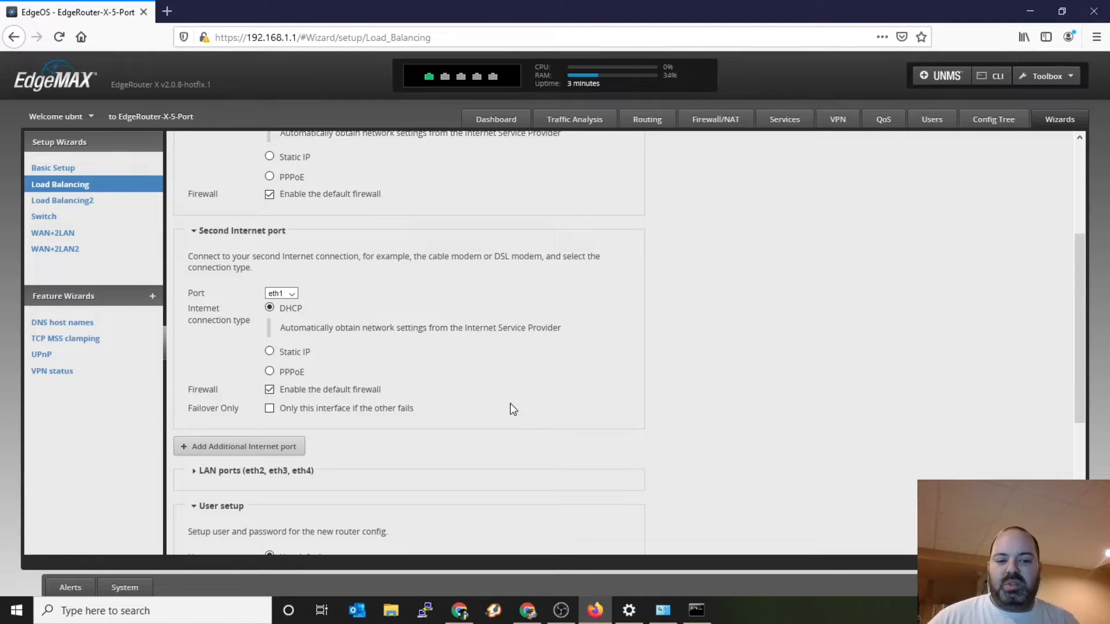
pyautogui.click(270, 409)
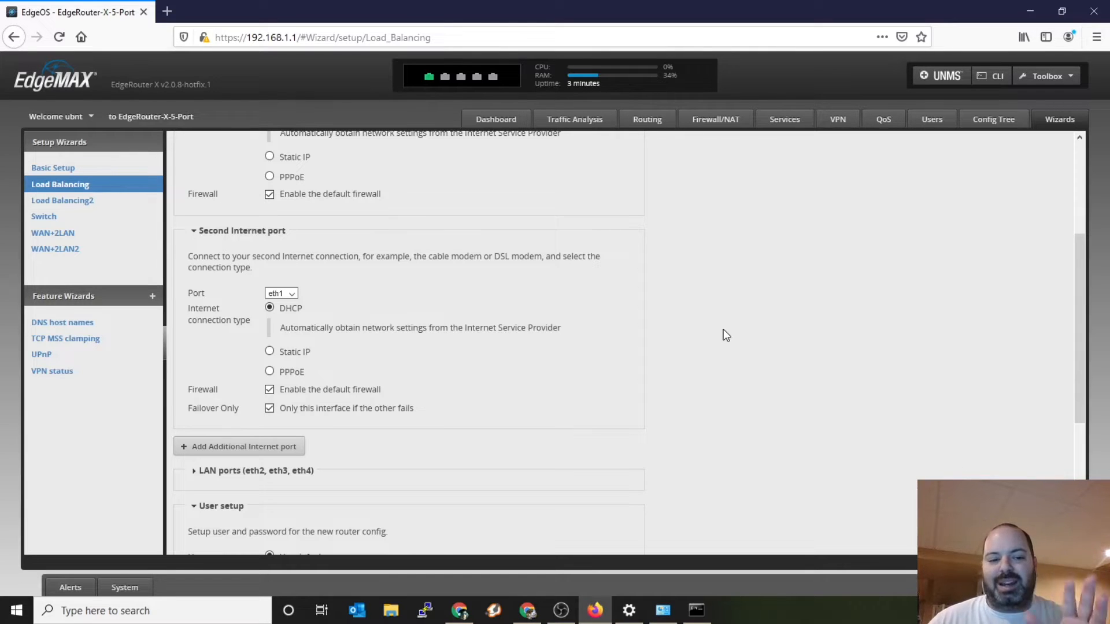
# Step: Enter and confirm a new password for the router's default user in the wizard's user setup
pyautogui.scroll(-4, 717, 335)
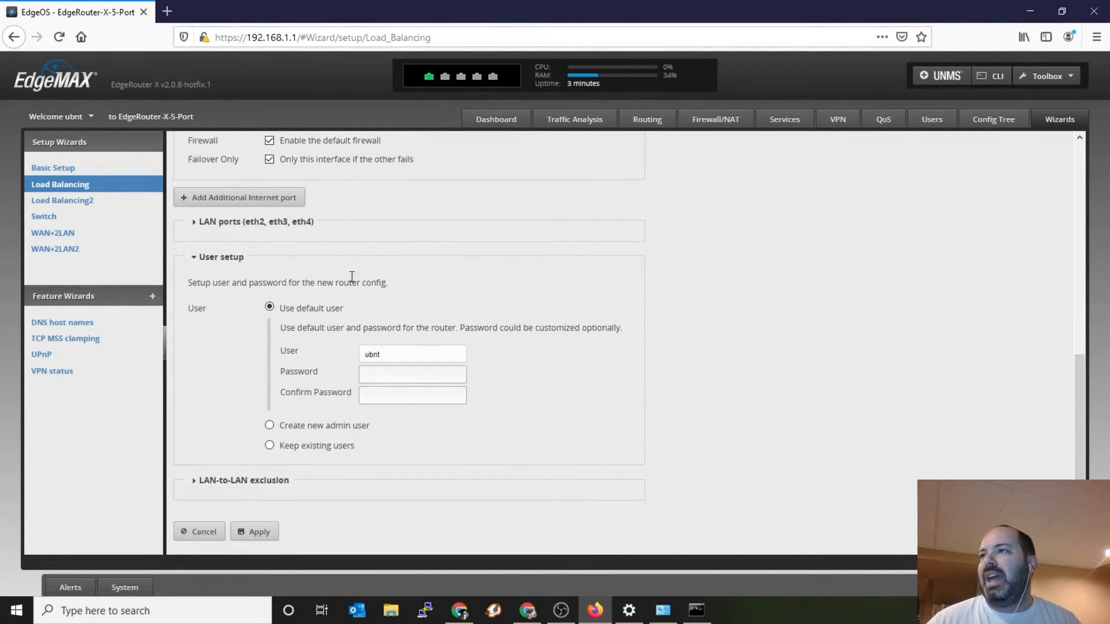
pyautogui.click(206, 223)
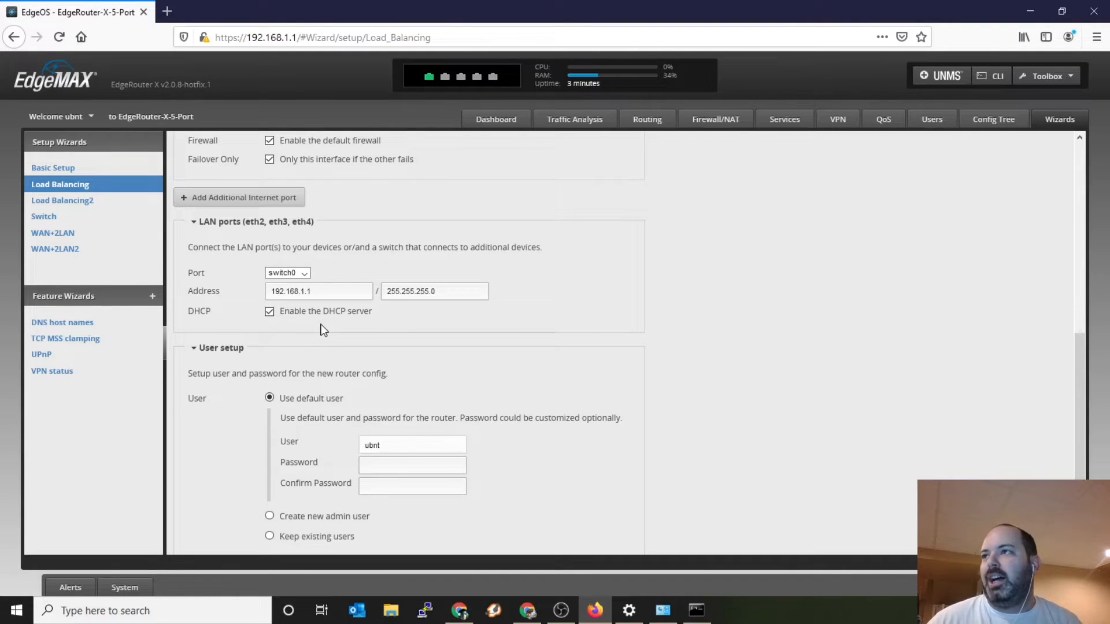
pyautogui.click(286, 224)
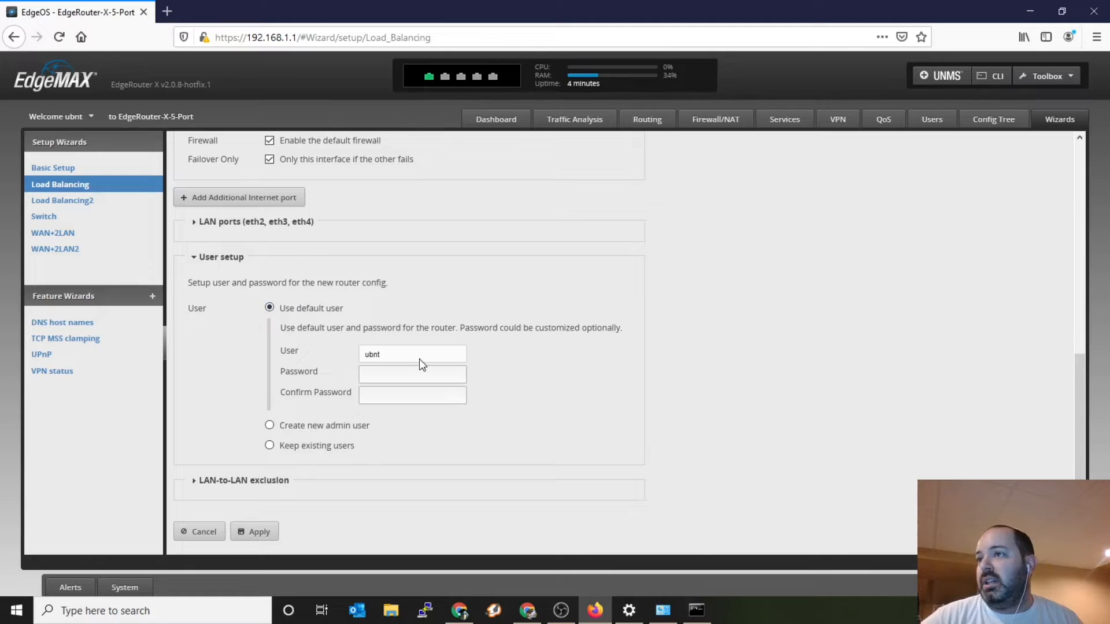
pyautogui.click(405, 373)
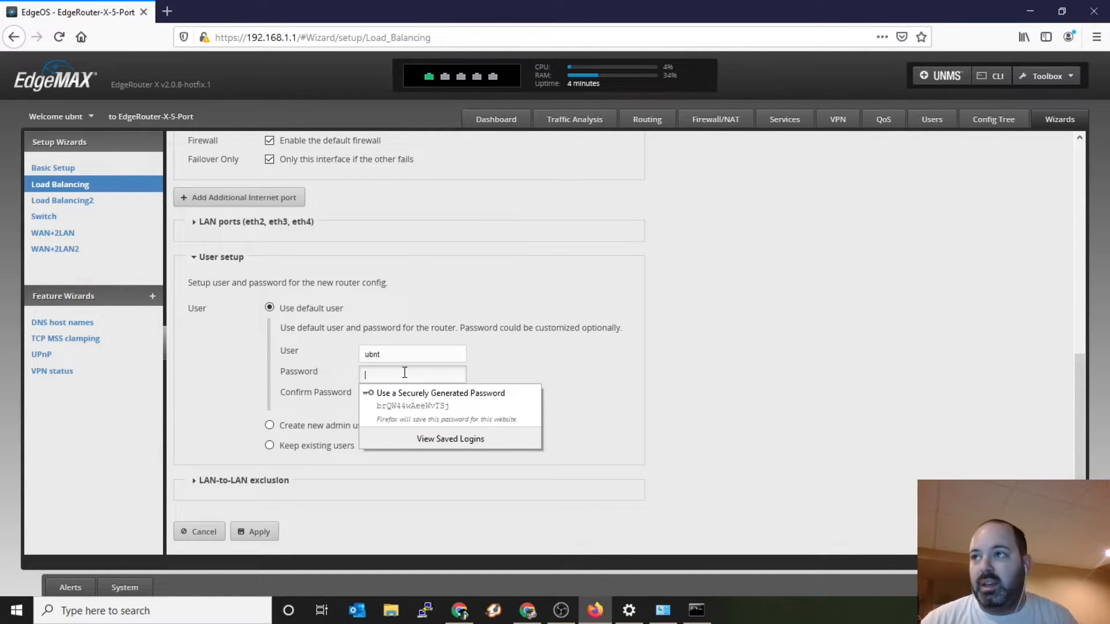
pyautogui.write('•••••••')
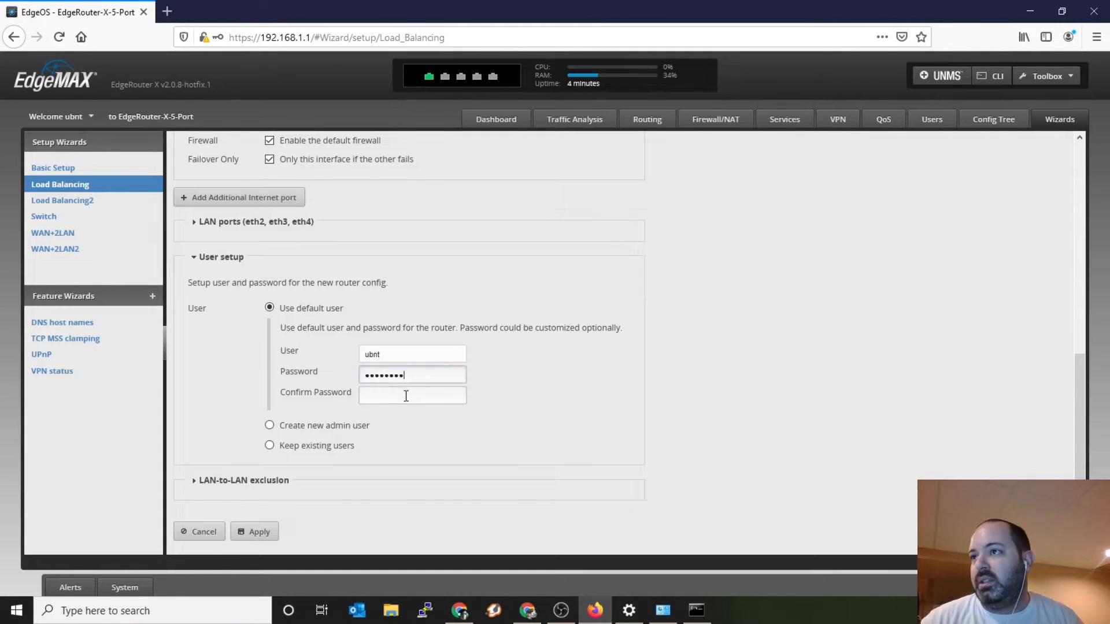
pyautogui.click(407, 396)
pyautogui.write('••••••••')
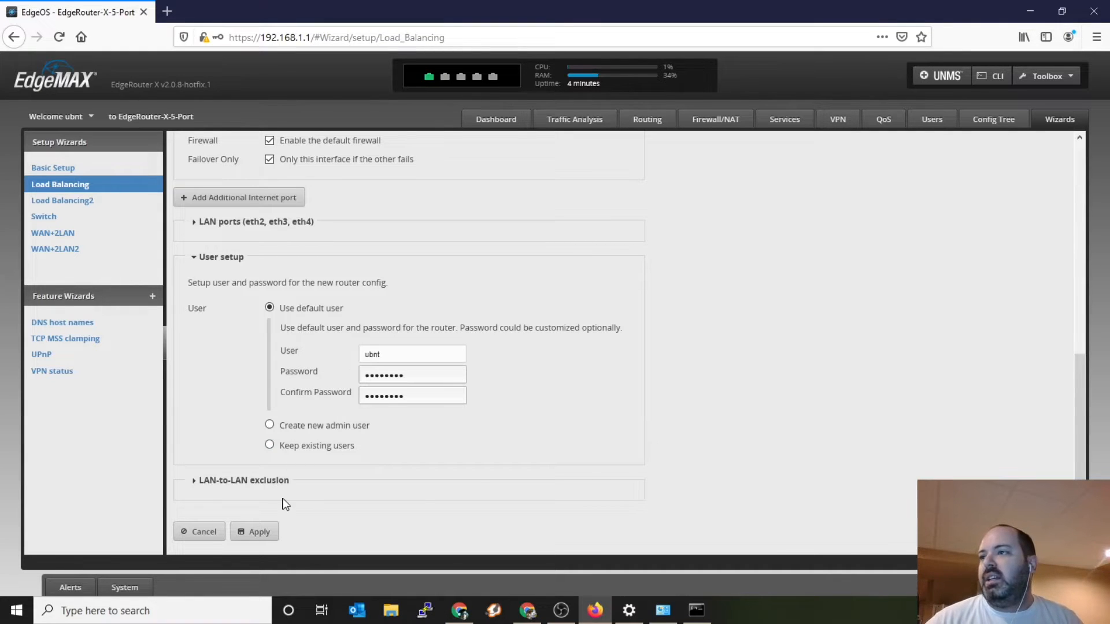
pyautogui.click(272, 534)
pyautogui.click(365, 157)
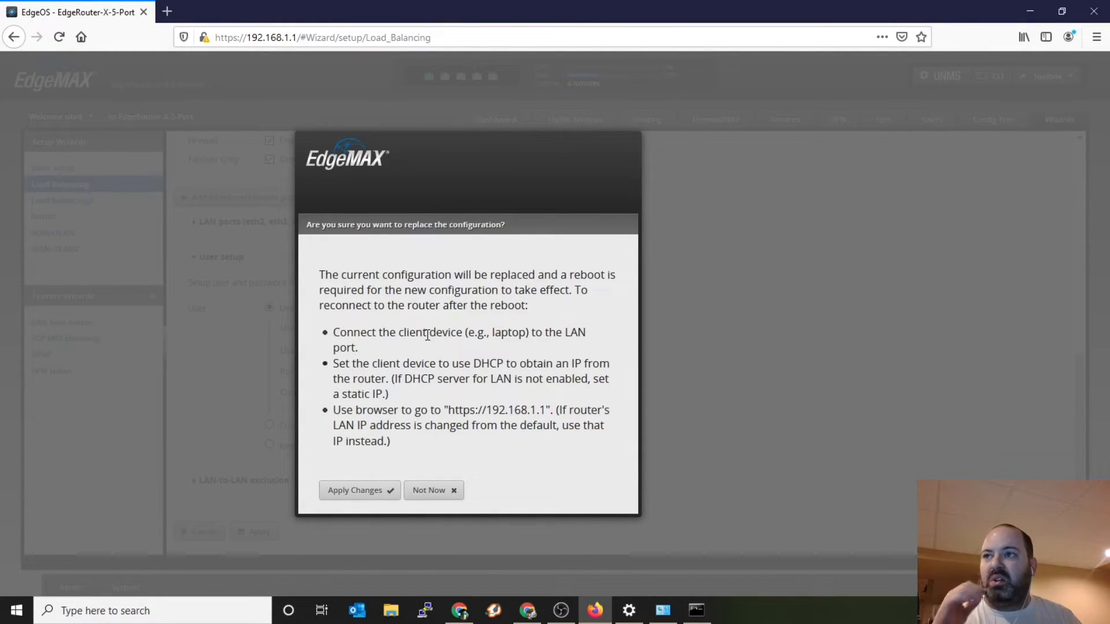
pyautogui.click(456, 495)
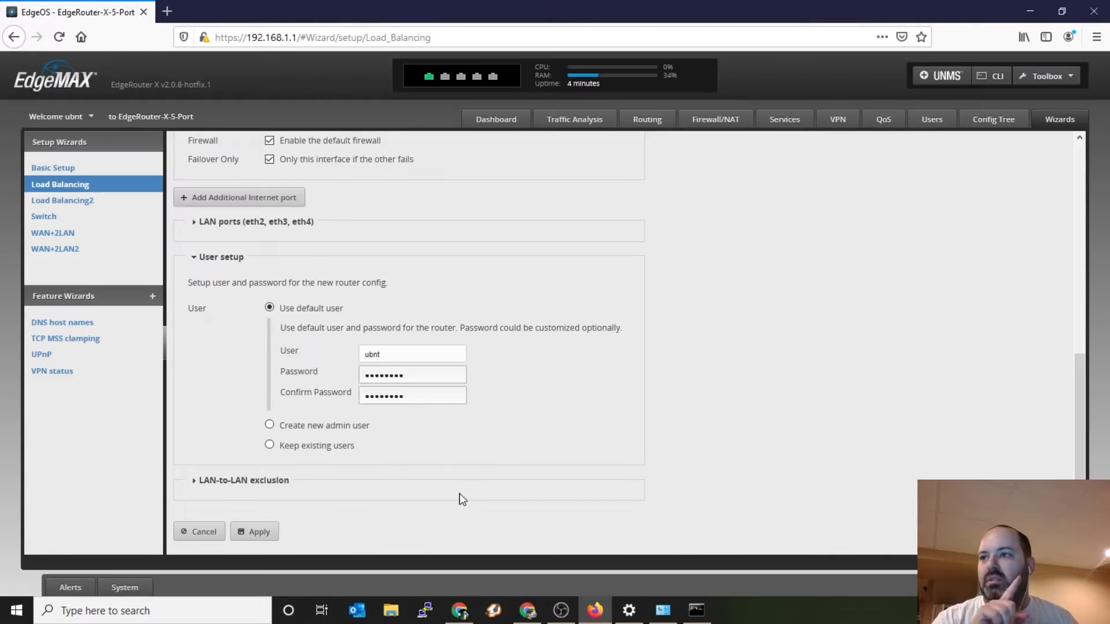
# Step: Set the address of the LAN ports (eth2, eth3, eth4) to 192.168.100.1
pyautogui.scroll(5, 519, 414)
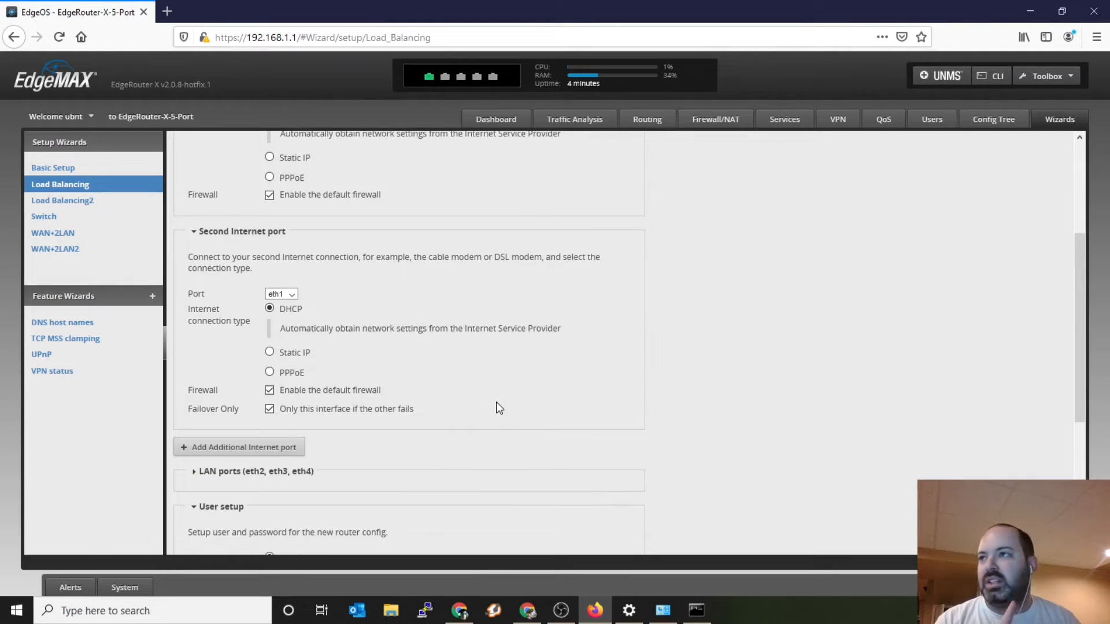
pyautogui.scroll(1, 490, 404)
pyautogui.scroll(-3, 401, 356)
pyautogui.click(275, 411)
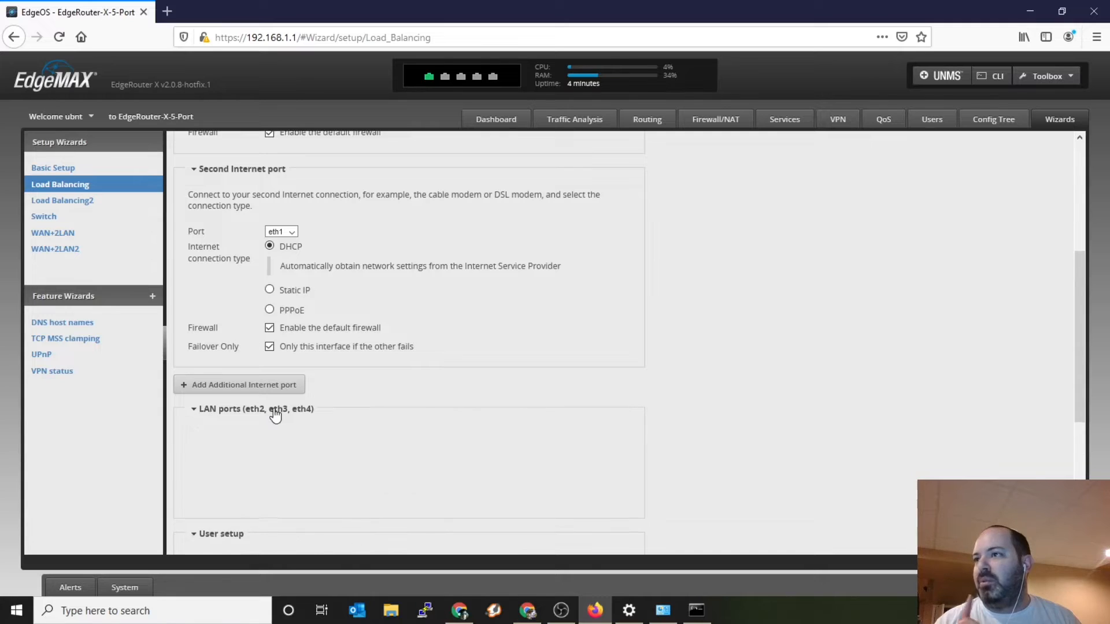
pyautogui.scroll(-2, 276, 416)
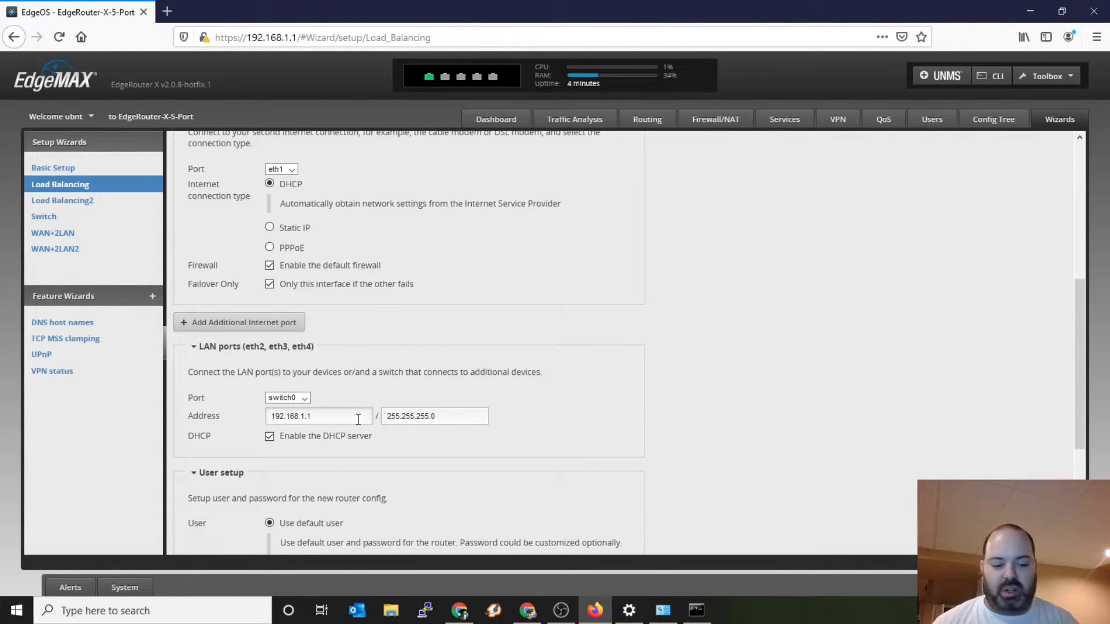
pyautogui.write('00')
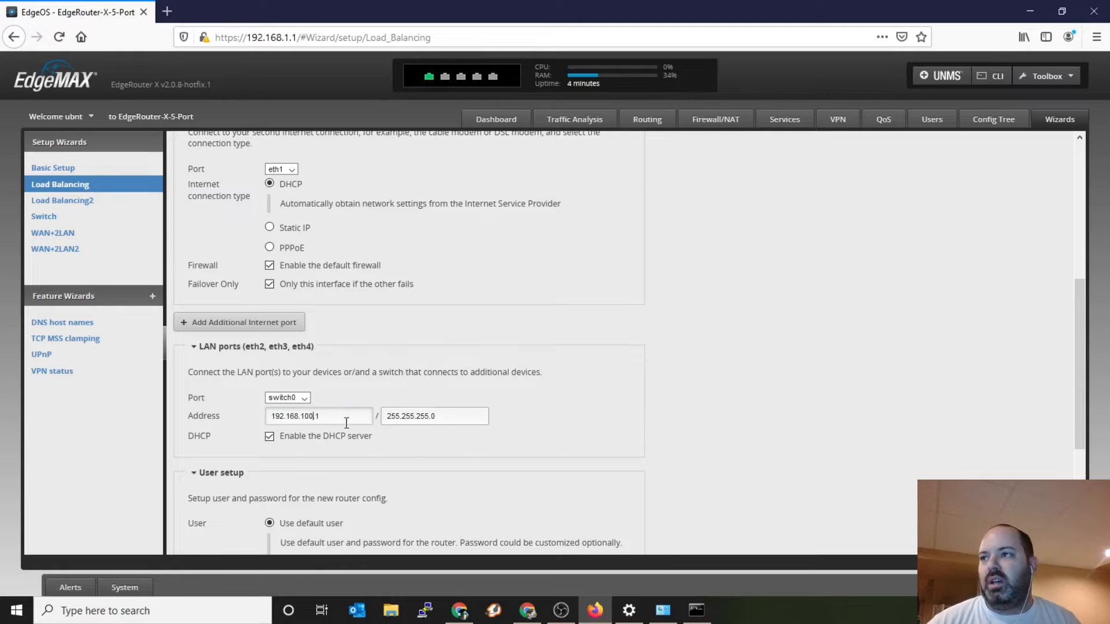
pyautogui.click(727, 421)
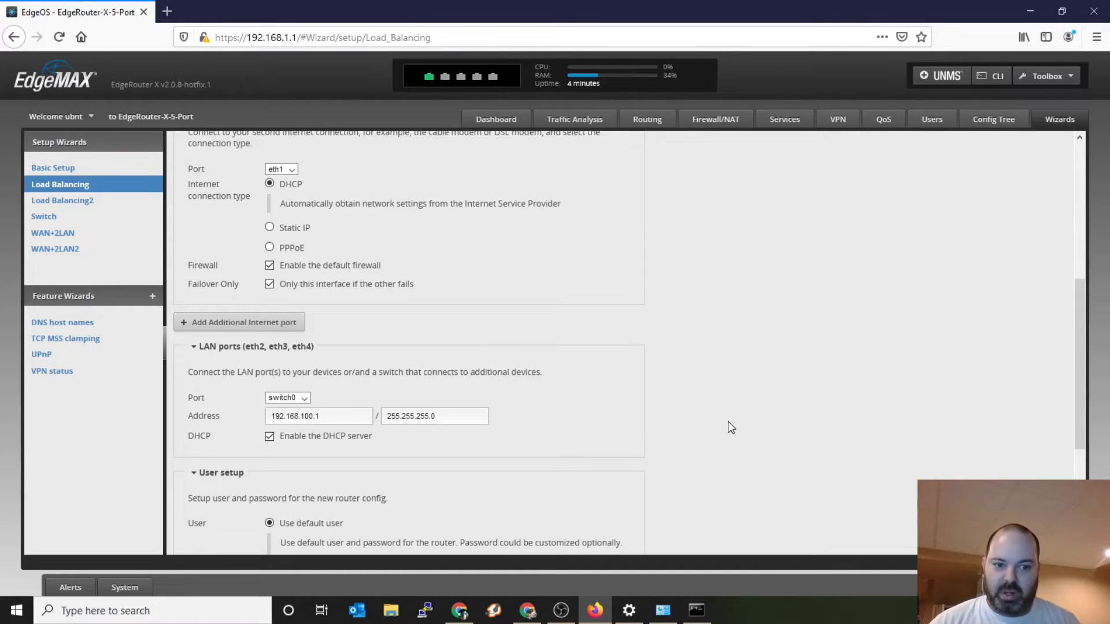
# Step: Apply the load balancing configuration to replace the current one and reboot the router
pyautogui.scroll(-4, 728, 421)
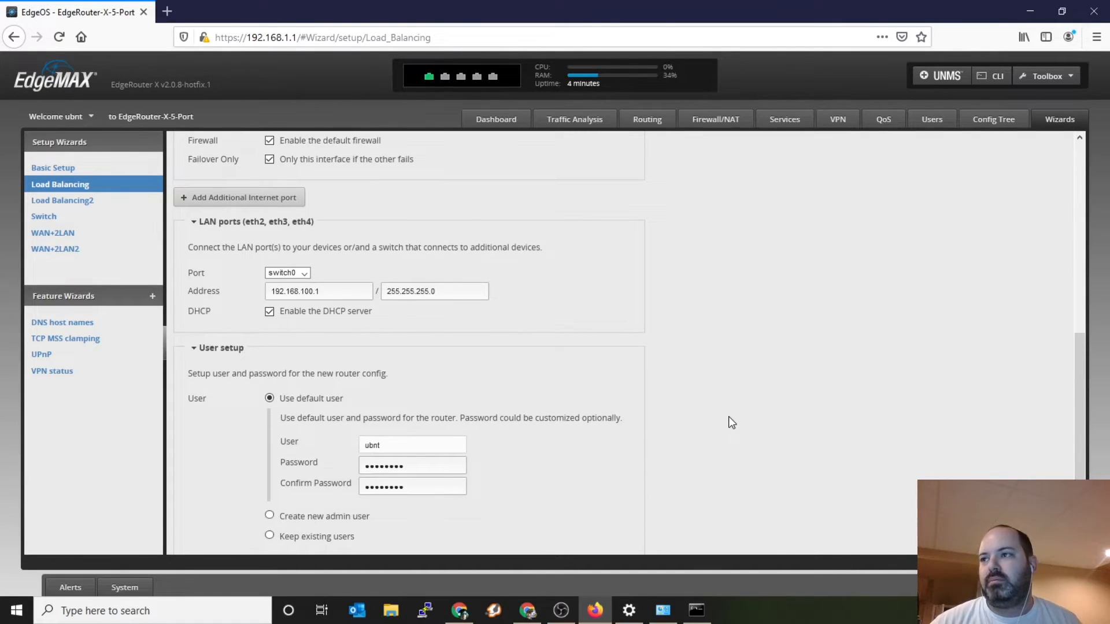
pyautogui.click(259, 531)
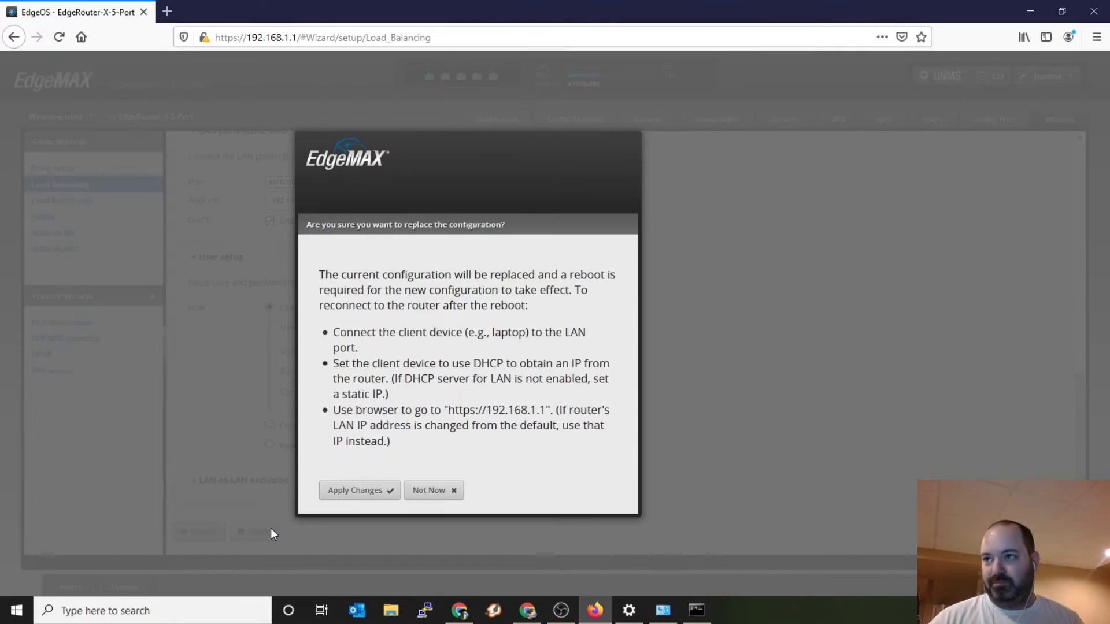
pyautogui.click(349, 493)
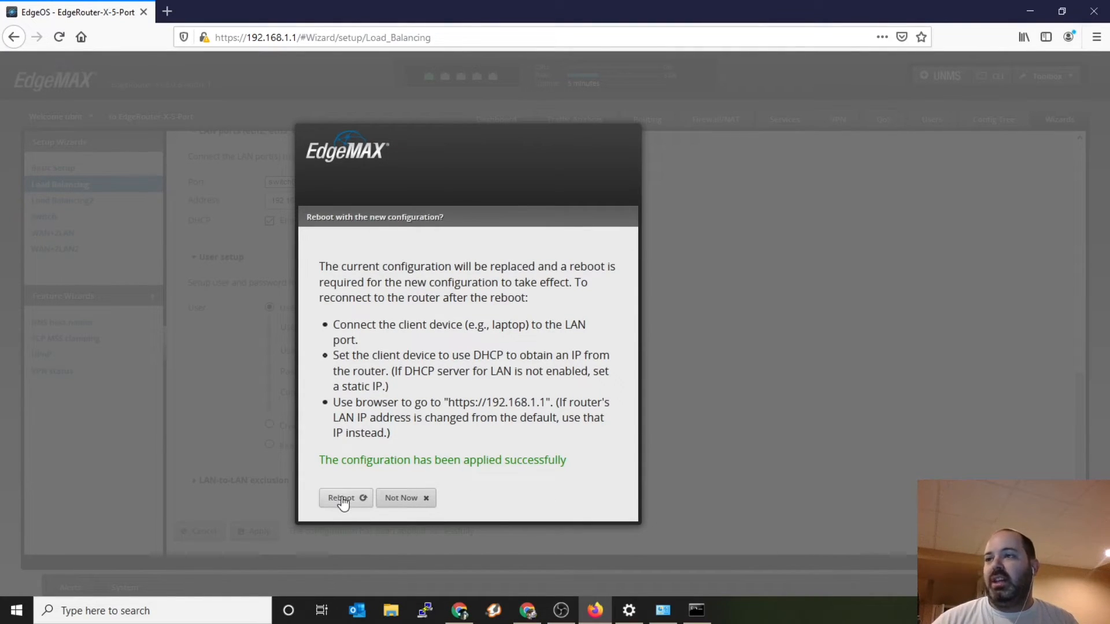
pyautogui.click(343, 498)
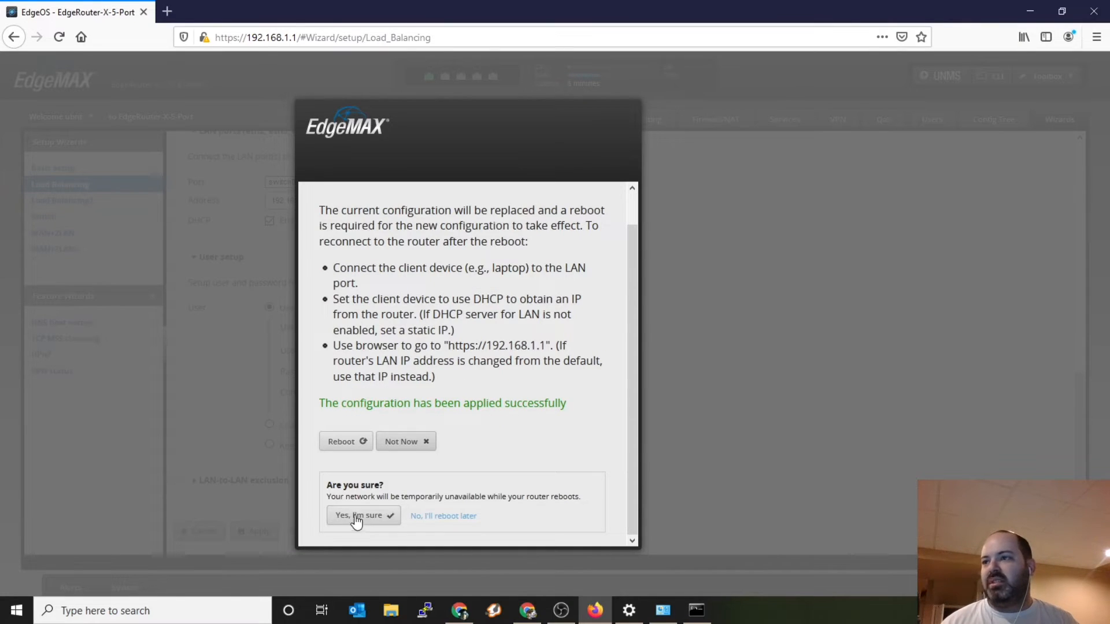
pyautogui.click(355, 516)
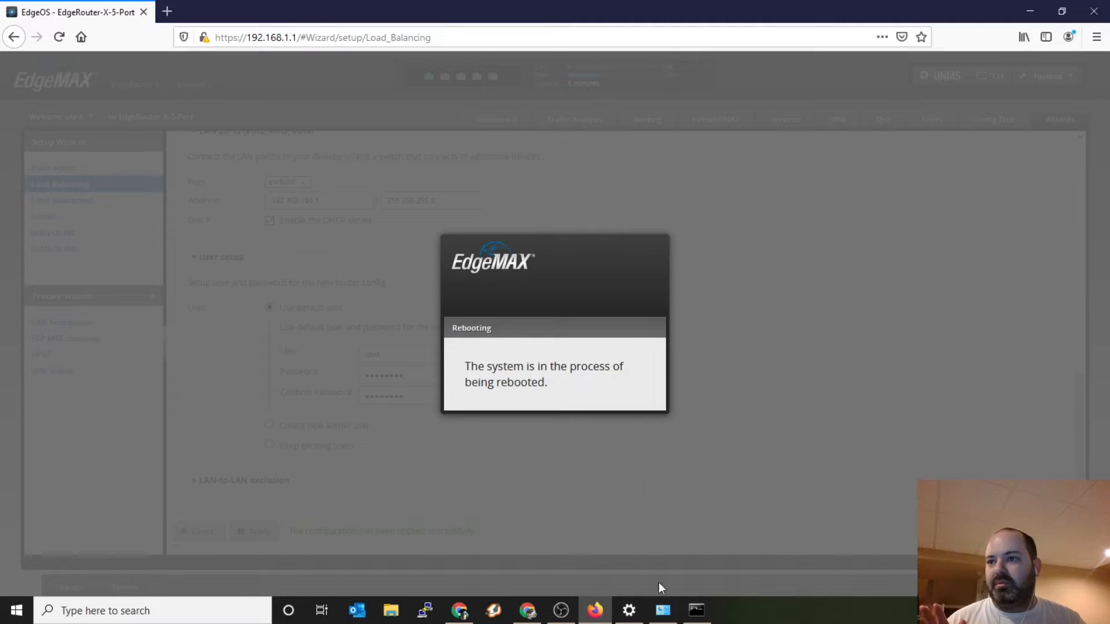
# Step: Switch to Network Connections and set the Ethernet adapter's IPv4 properties to obtain the IP address and DNS server address automatically
pyautogui.click(663, 611)
pyautogui.rightClick(549, 210)
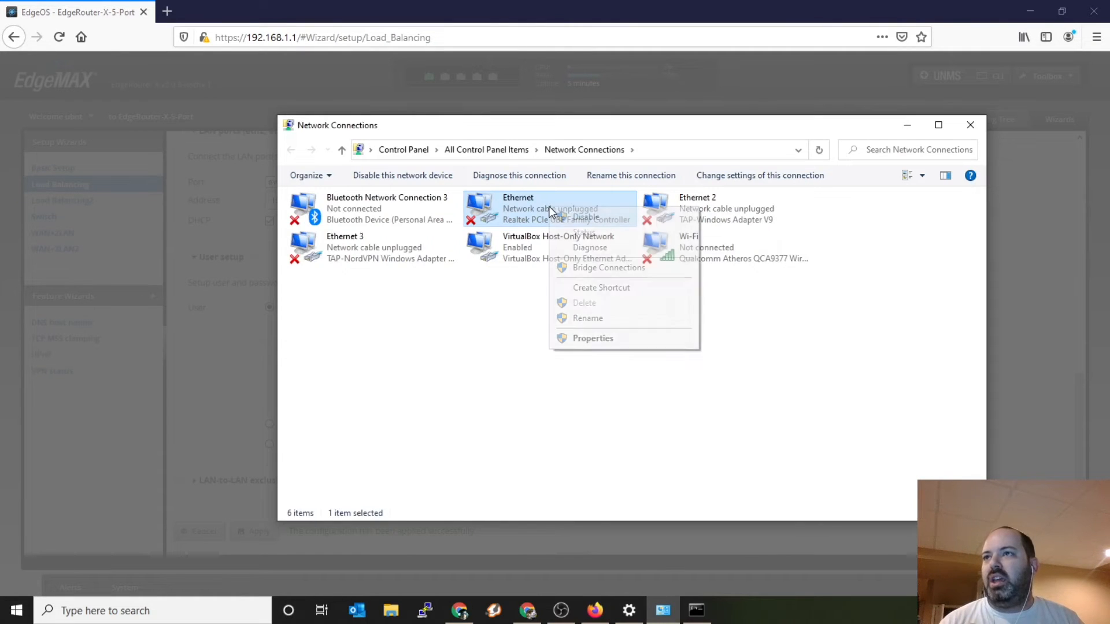
pyautogui.click(600, 338)
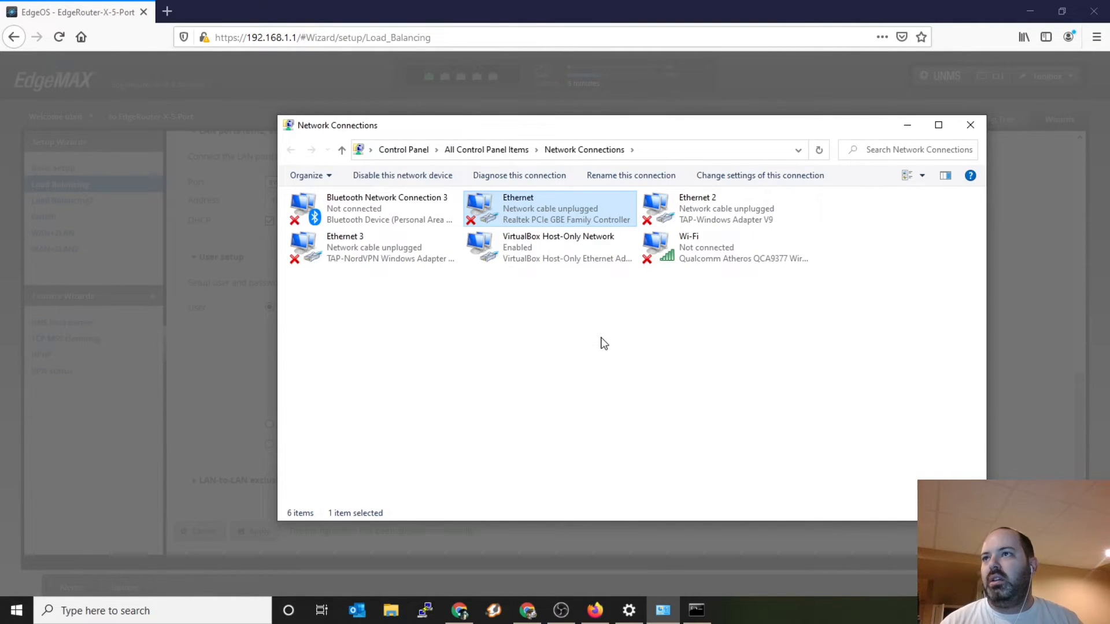
pyautogui.click(417, 347)
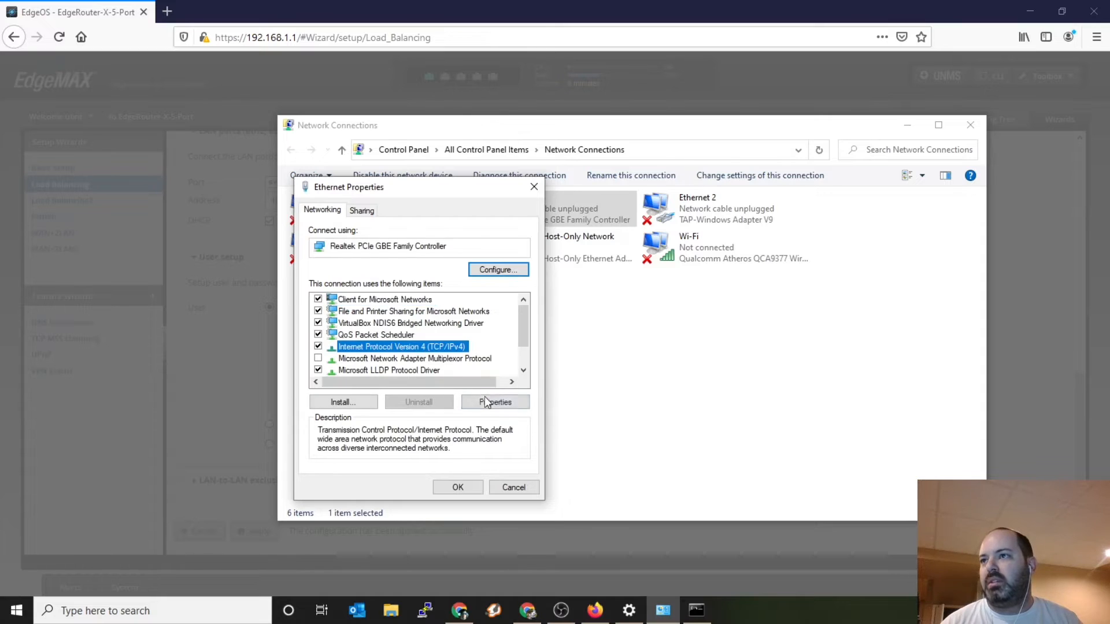
pyautogui.click(486, 402)
pyautogui.click(399, 325)
pyautogui.click(398, 418)
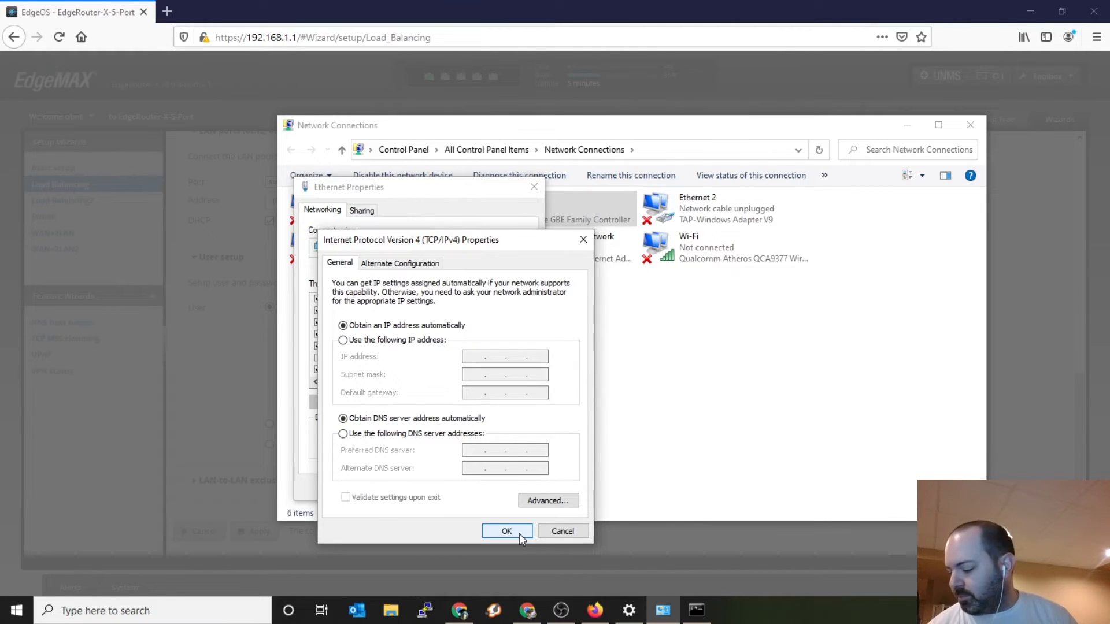
pyautogui.click(506, 529)
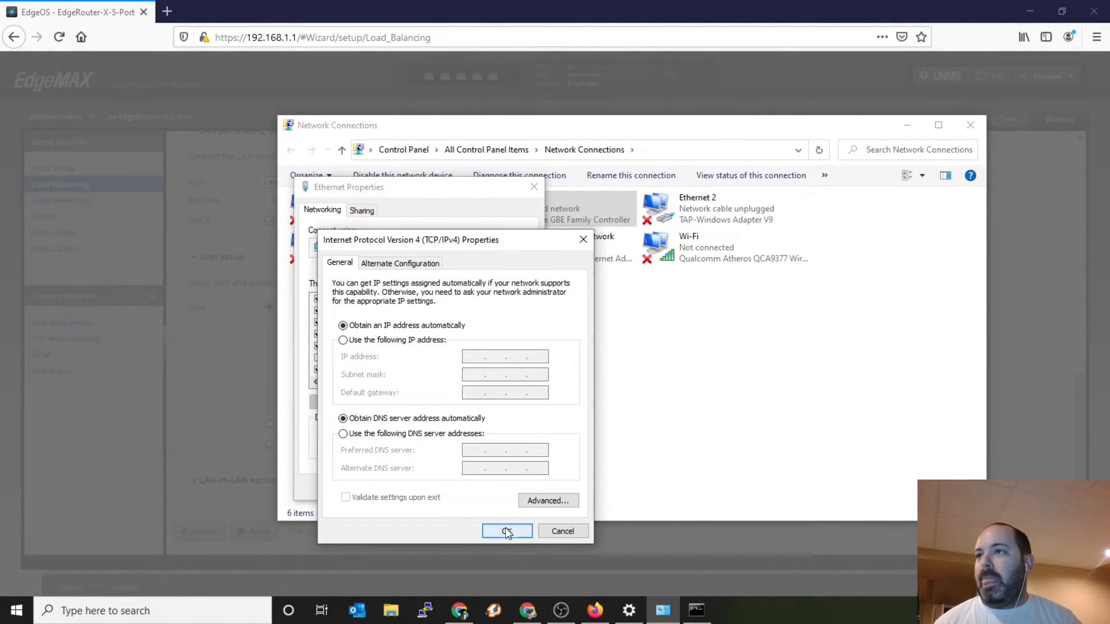
pyautogui.click(458, 488)
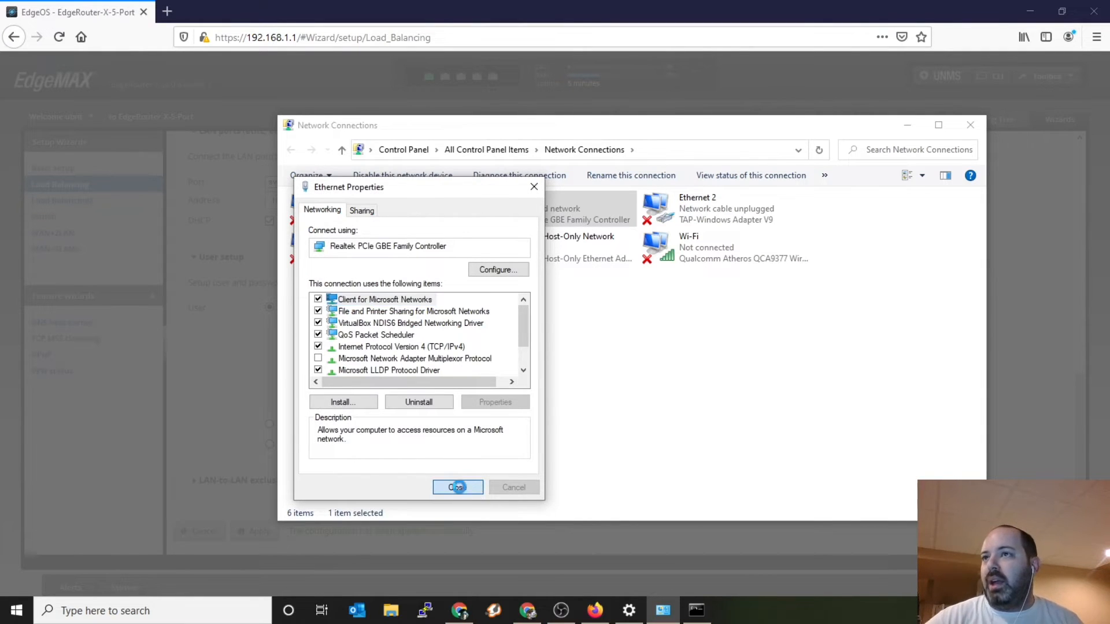
pyautogui.click(644, 309)
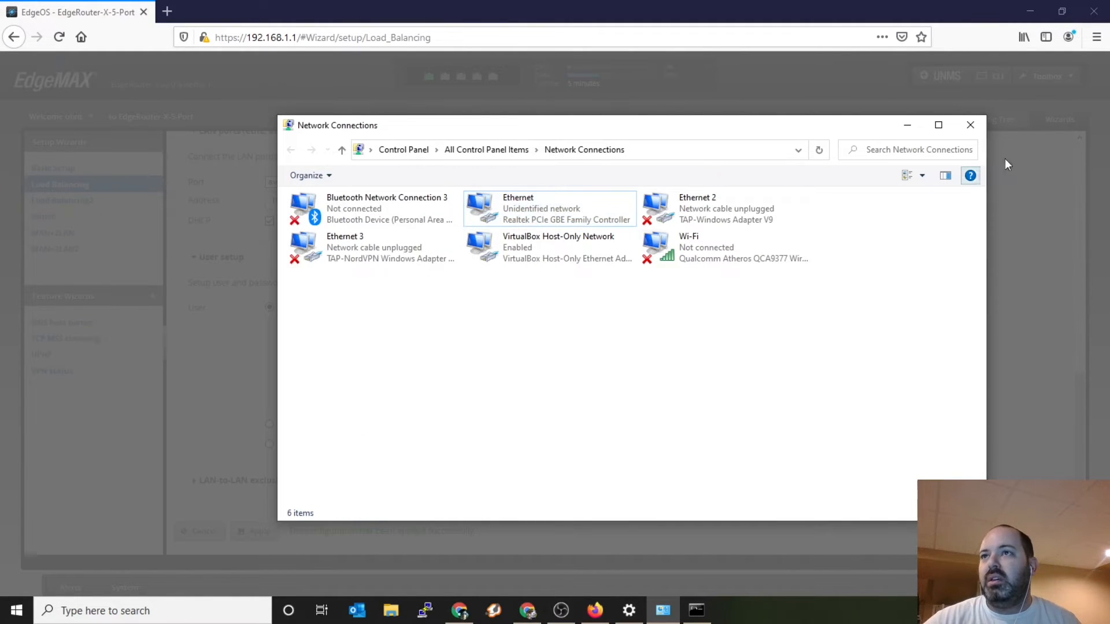
pyautogui.click(907, 126)
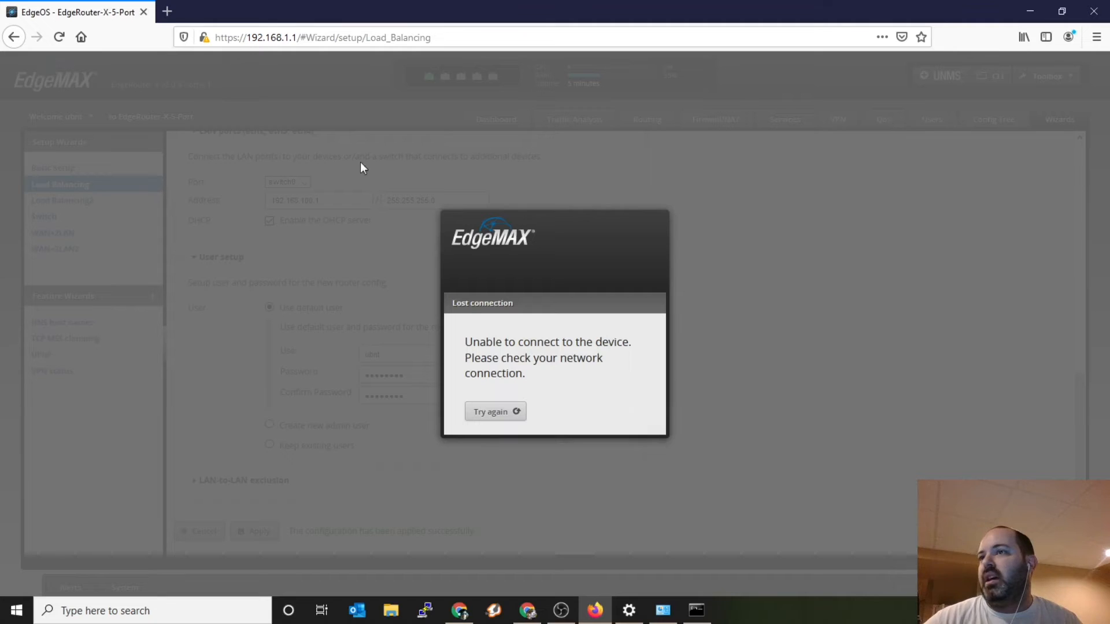
pyautogui.moveTo(300, 37); pyautogui.dragTo(627, 60)
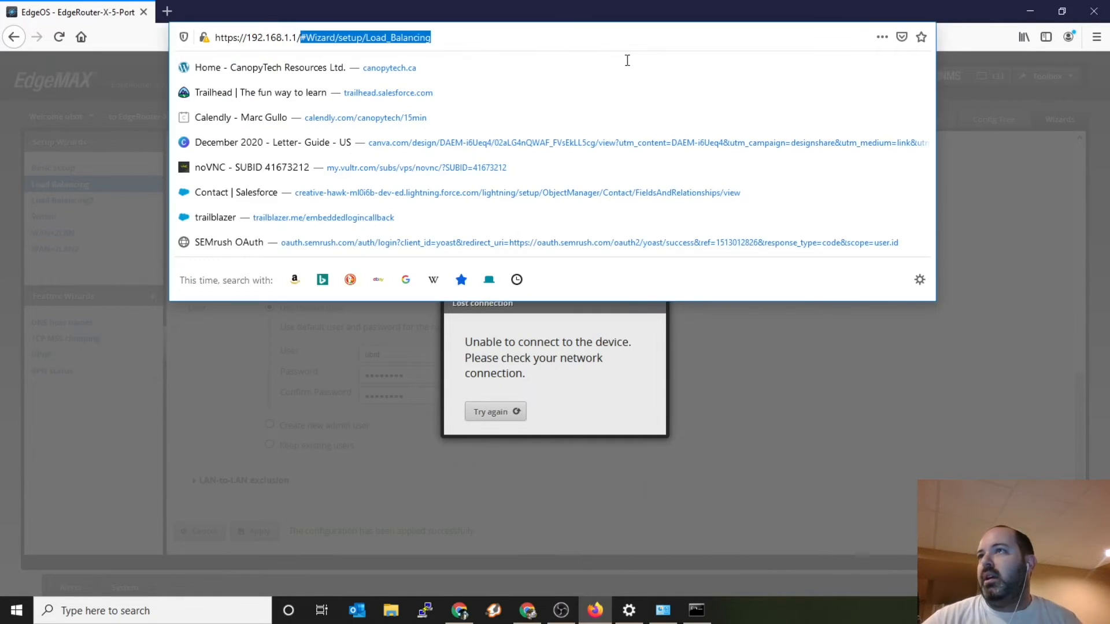
pyautogui.press('BackSpace')
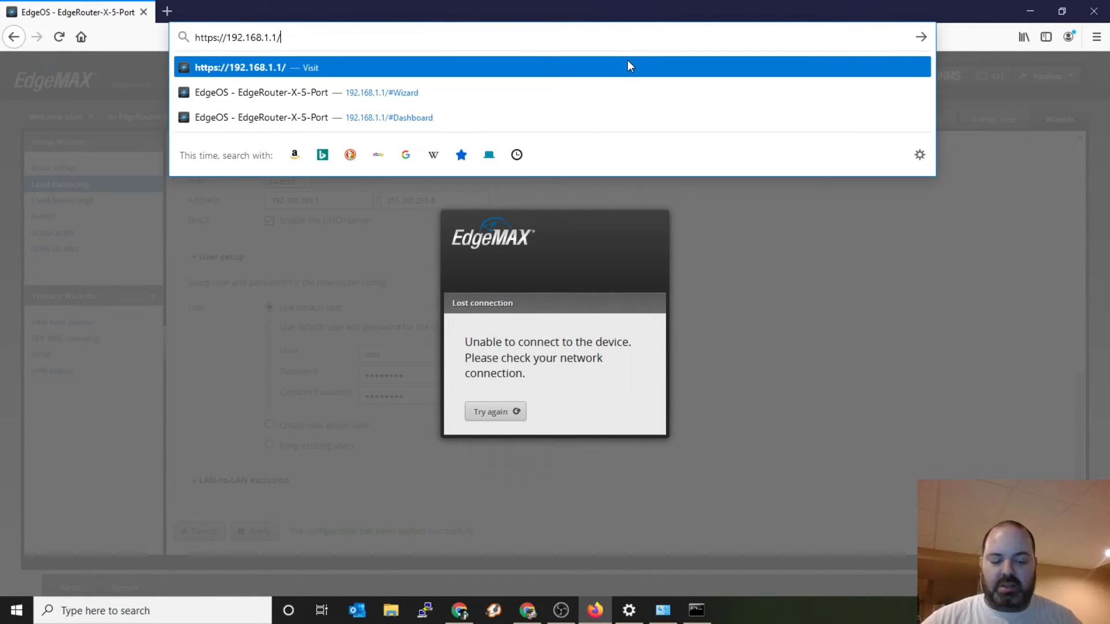
pyautogui.press('Left')
pyautogui.press('Left')
pyautogui.press('Left')
pyautogui.write('00')
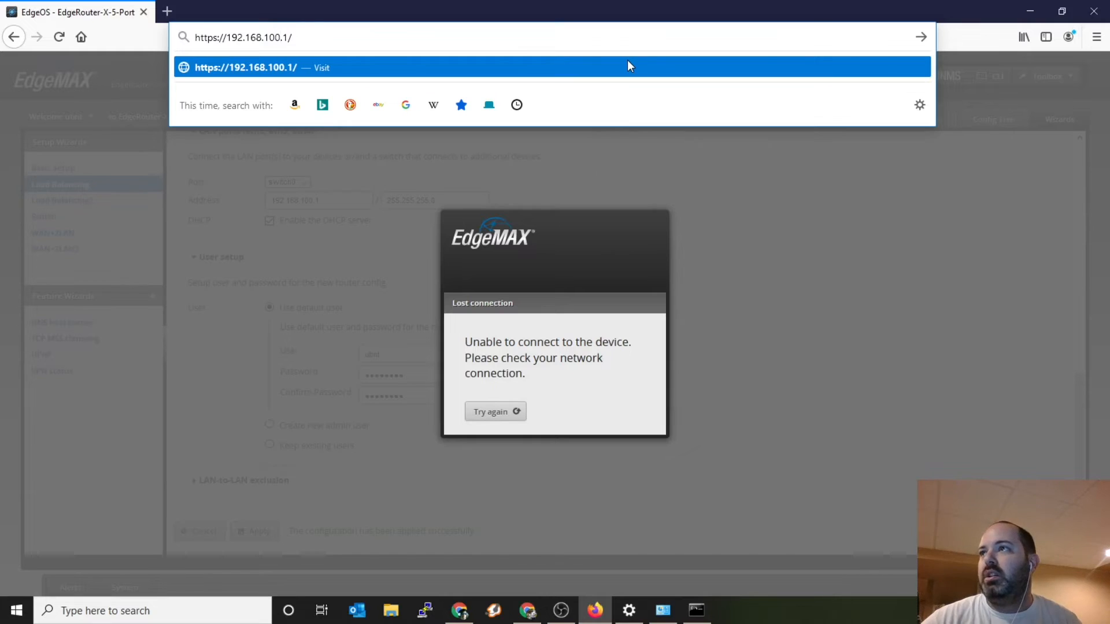
pyautogui.click(628, 63)
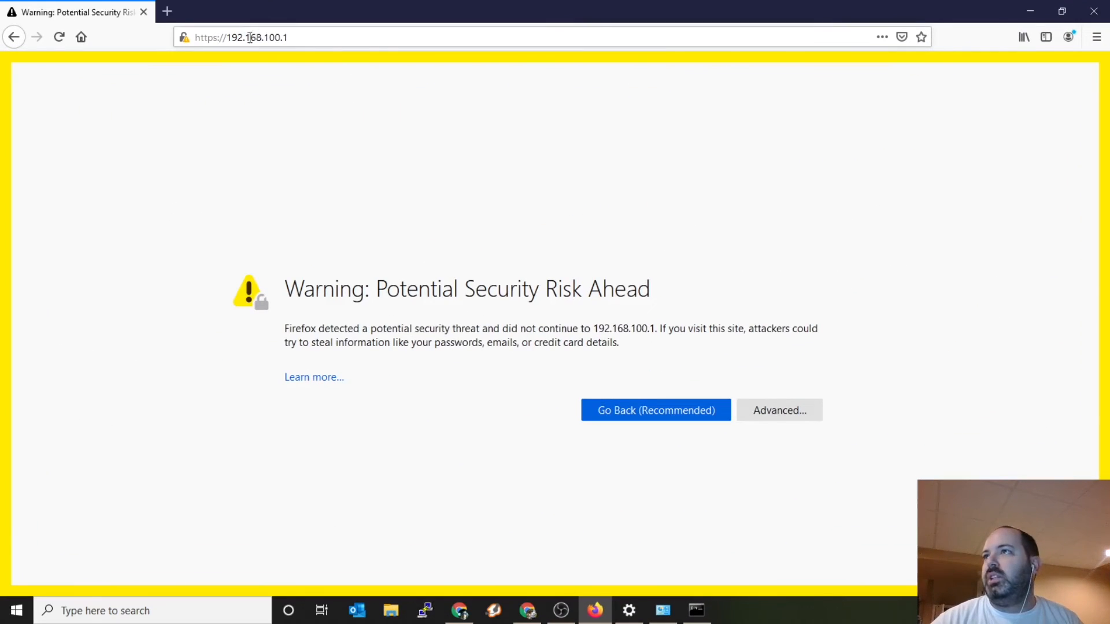
# Step: Show the advanced details of the security warning for 192.168.100.1 and accept the risk to continue to the router's login page
pyautogui.click(771, 407)
pyautogui.scroll(-3, 746, 461)
pyautogui.click(732, 533)
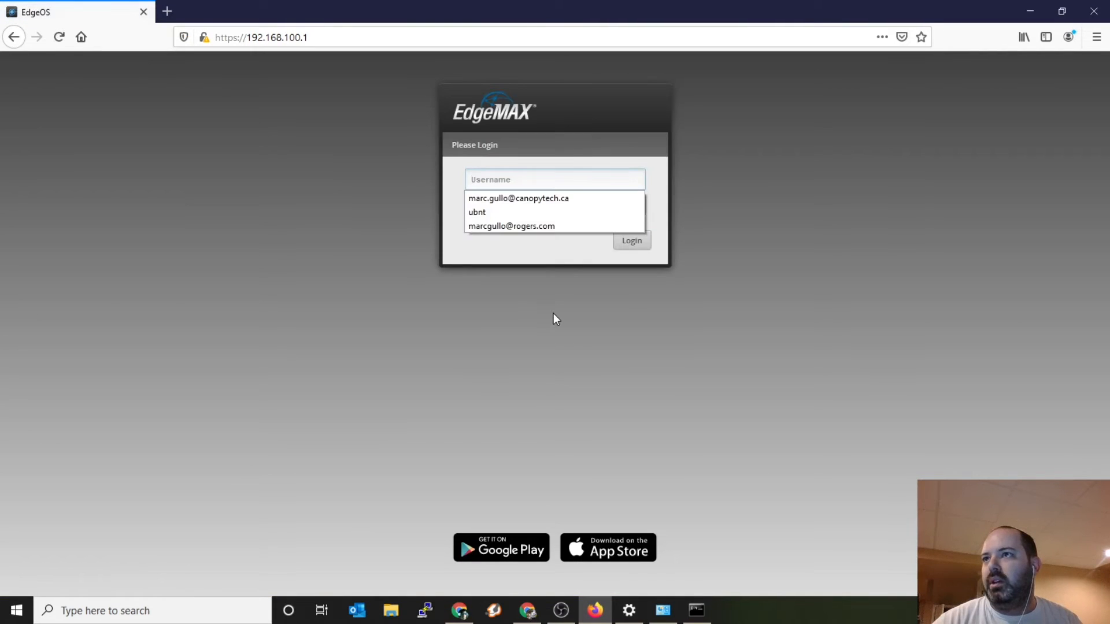
# Step: Log in to the EdgeRouter as ubnt with the account password
pyautogui.click(525, 176)
pyautogui.write('ubnt')
pyautogui.press('Tab')
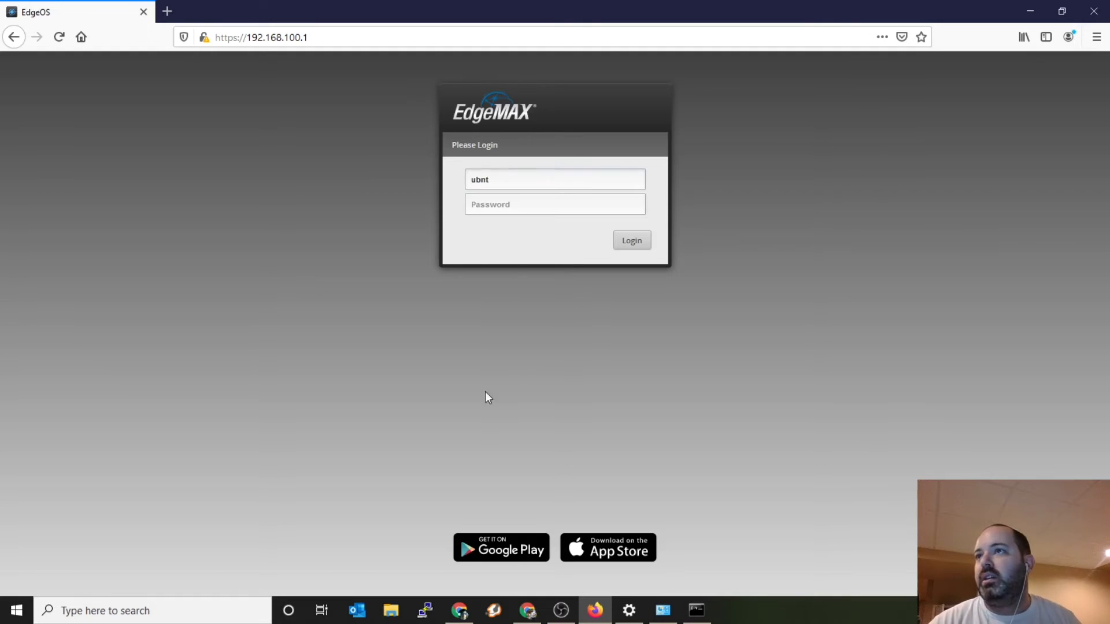
pyautogui.write('•••••••••')
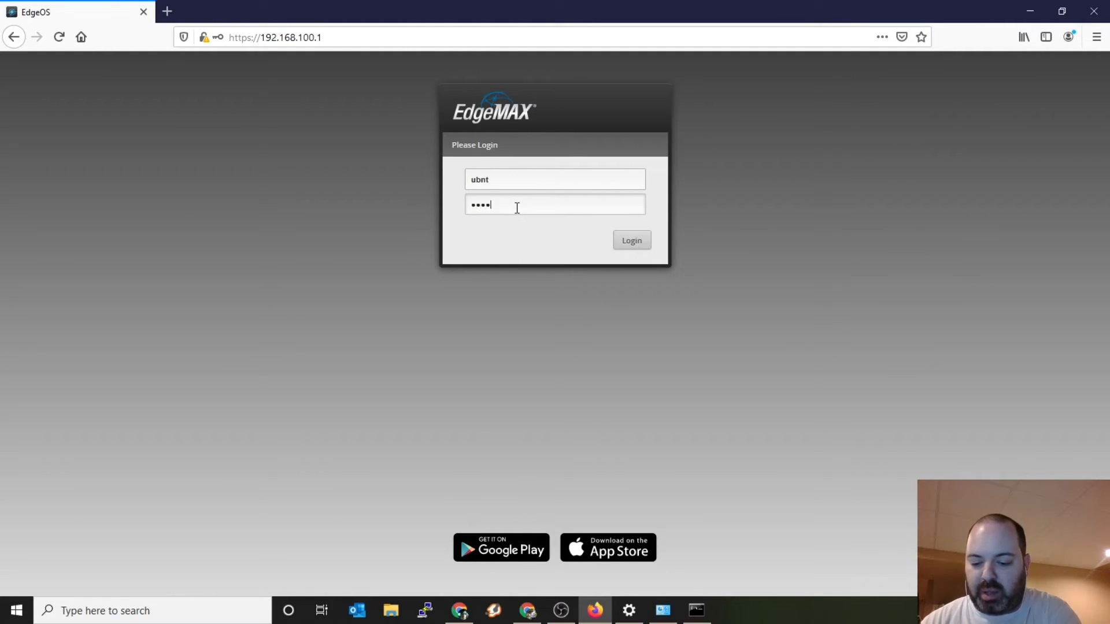
pyautogui.click(630, 242)
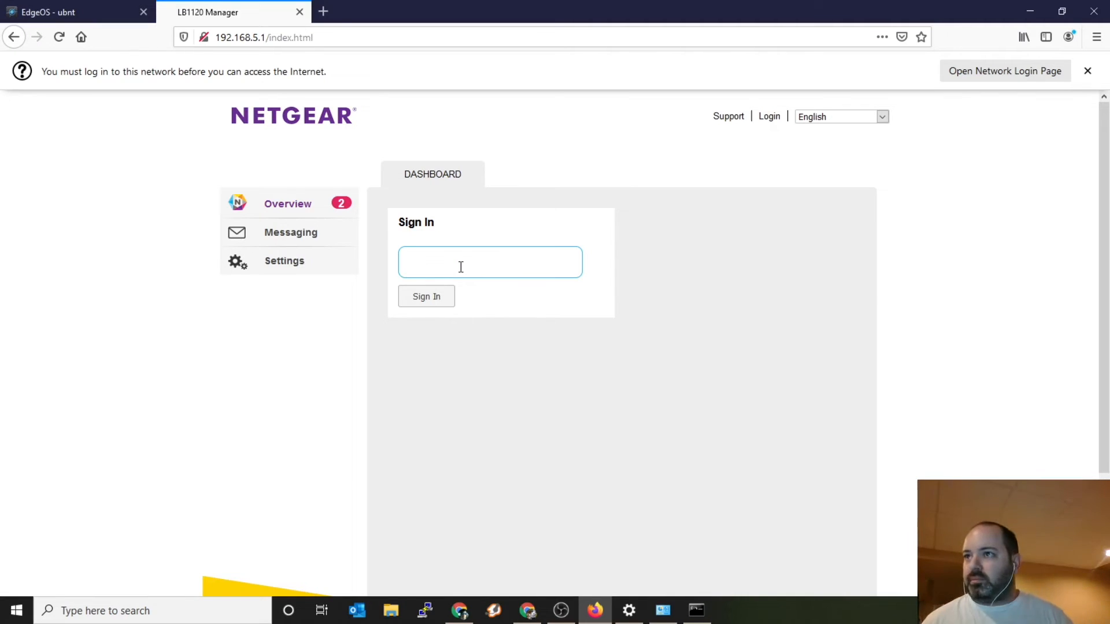
# Step: Return to the EdgeOS dashboard and examine the connection status and IP addresses of the WAN and WAN 2 interfaces
pyautogui.click(33, 7)
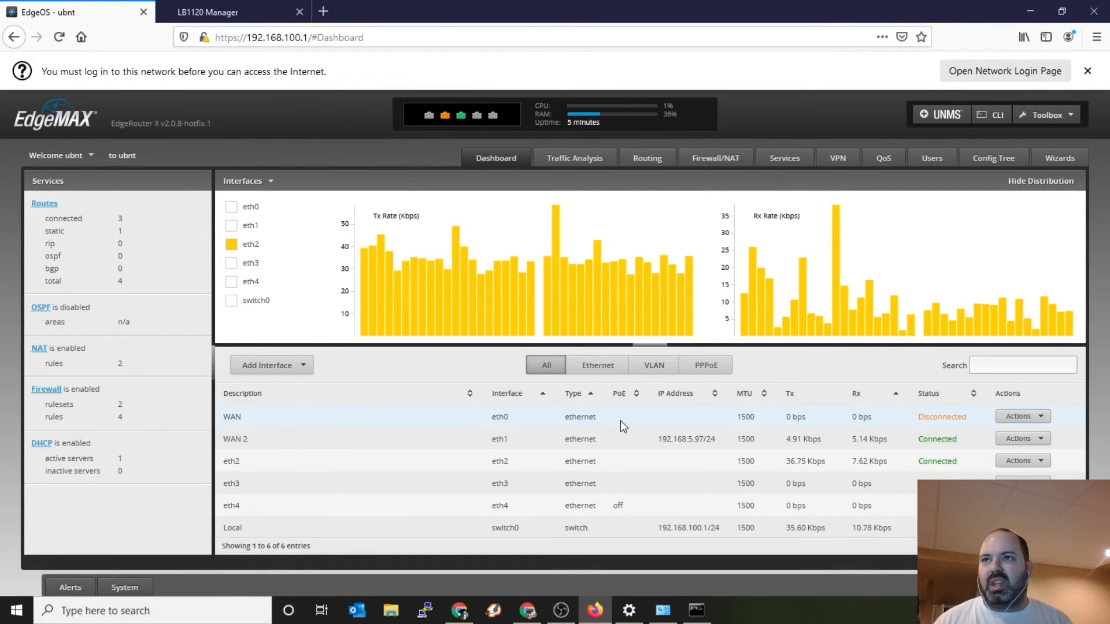
pyautogui.moveTo(448, 277)
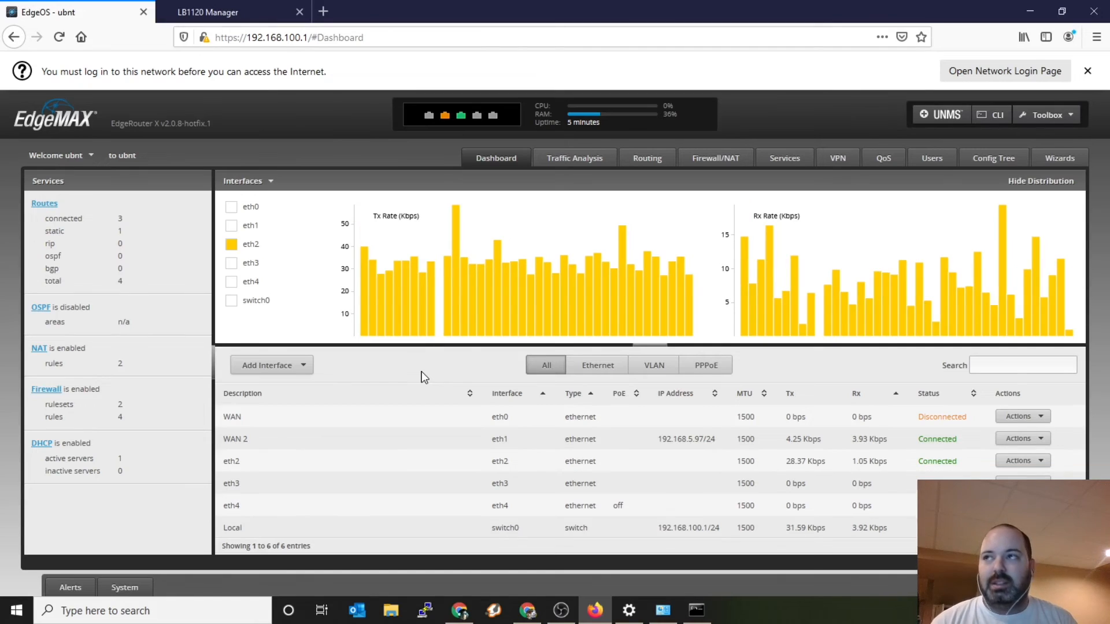
# Step: Switch to the NETGEAR LB1120 Manager page and try to open the modem's settings
pyautogui.click(253, 12)
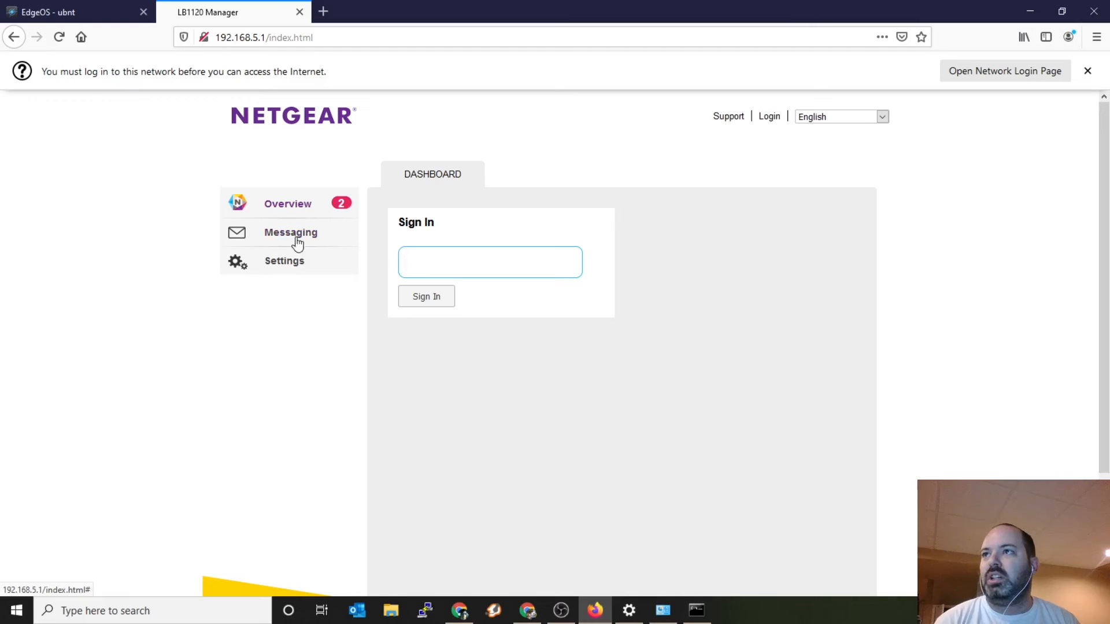
pyautogui.click(293, 267)
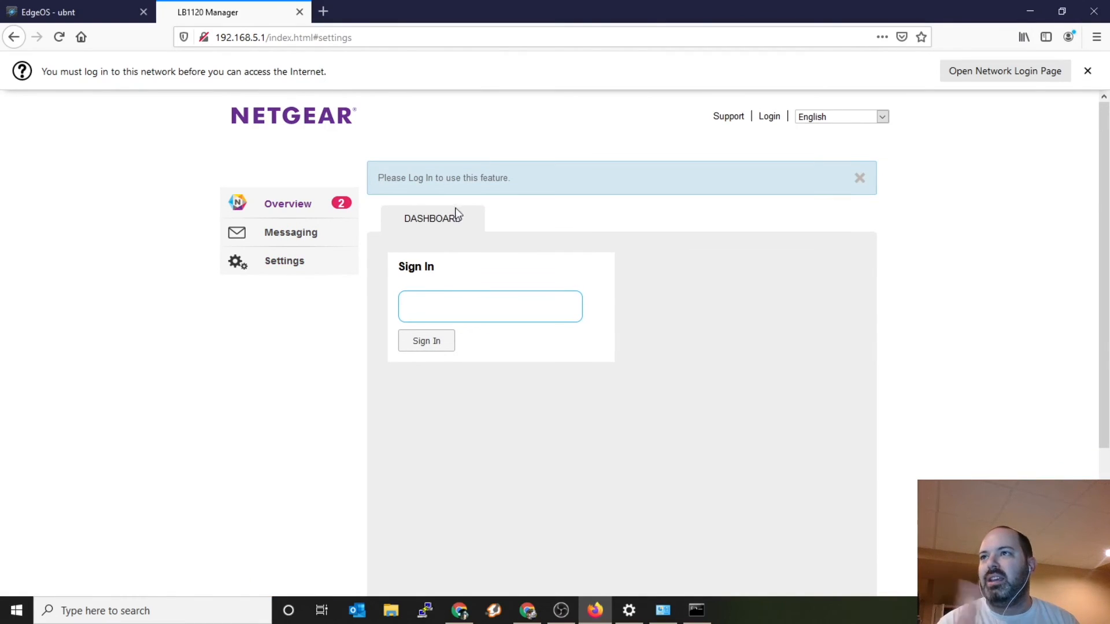